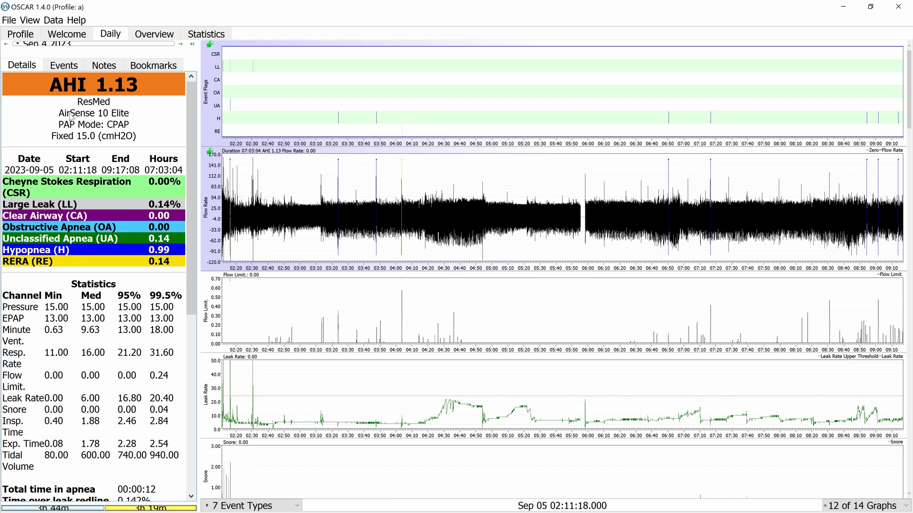
Step: Zoom the Flow Rate graph in on the breaths around 04:36
mouse_move(100, 116)
mouse_move(65, 217)
mouse_move(18, 213)
mouse_move(33, 268)
scroll(40, 275, down, 2)
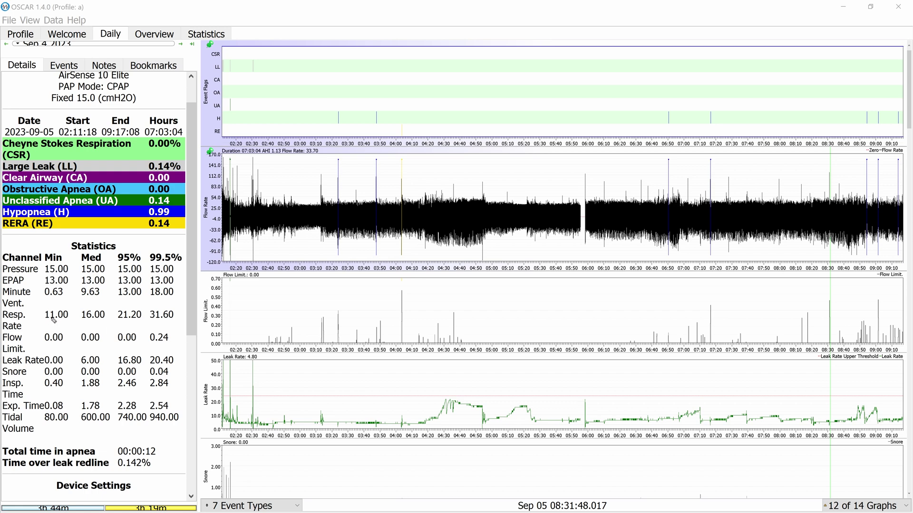
mouse_move(63, 250)
mouse_down()
mouse_move(44, 256)
mouse_move(40, 427)
mouse_move(63, 442)
mouse_move(76, 282)
mouse_move(93, 257)
mouse_up()
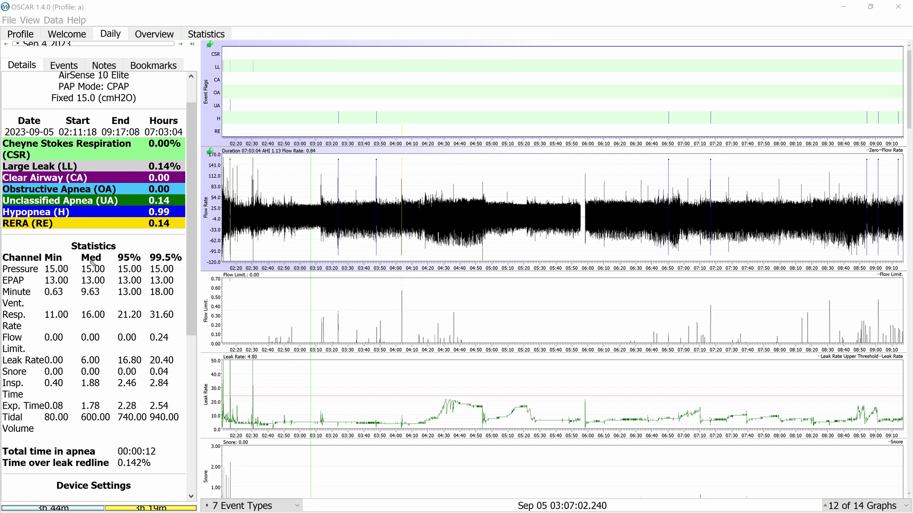
mouse_move(277, 250)
mouse_down()
mouse_move(280, 231)
mouse_move(377, 228)
mouse_move(322, 198)
mouse_move(380, 252)
mouse_move(499, 209)
mouse_move(478, 205)
mouse_up()
scroll(123, 303, up, 2)
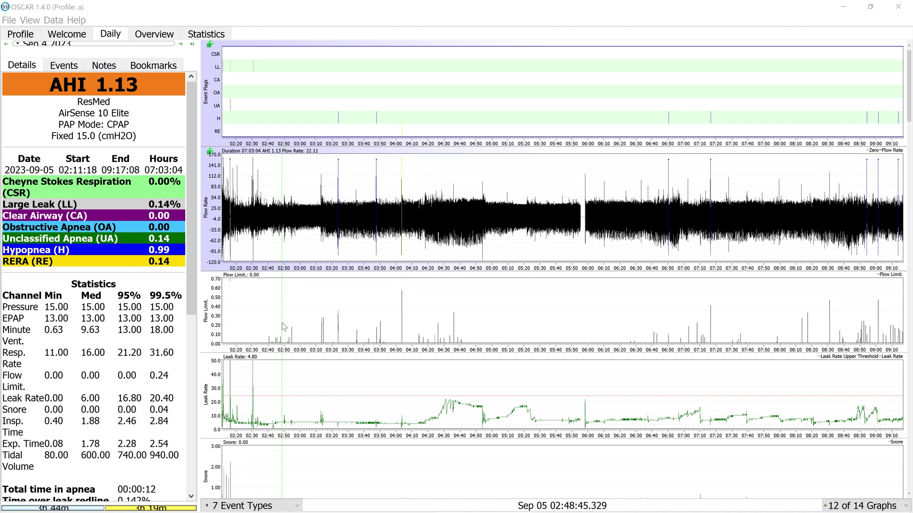
Step: Zoom back out to the whole night and bring Device Settings (CPAP 15.00 cmH2O) into view
scroll(437, 209, up, 8)
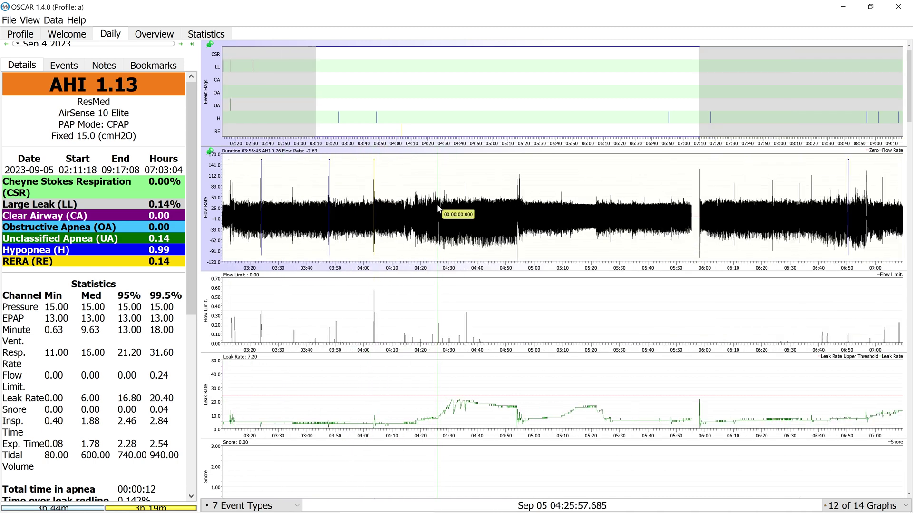
scroll(557, 222, up, 3)
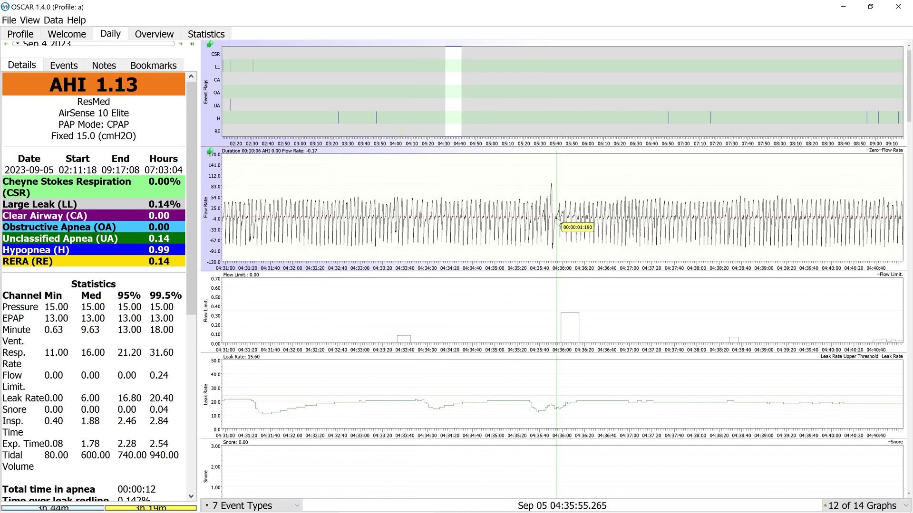
scroll(577, 208, up, 2)
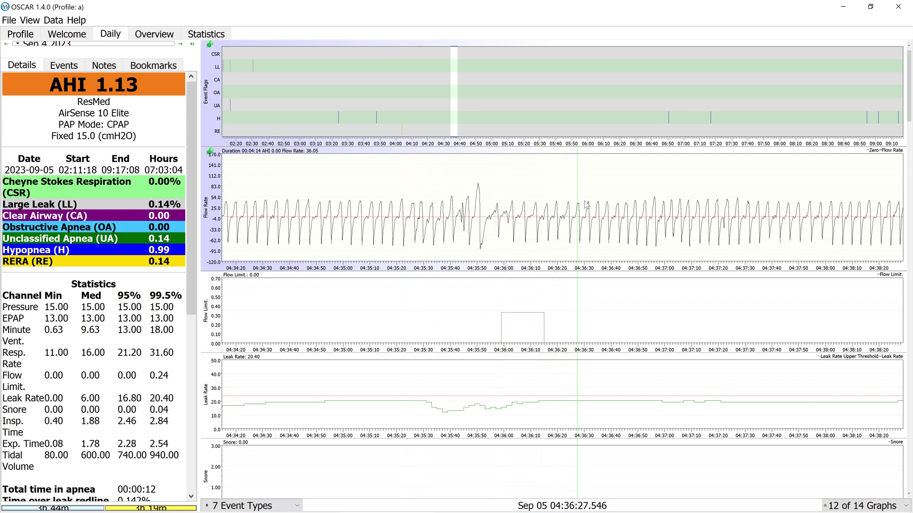
scroll(626, 221, up, 2)
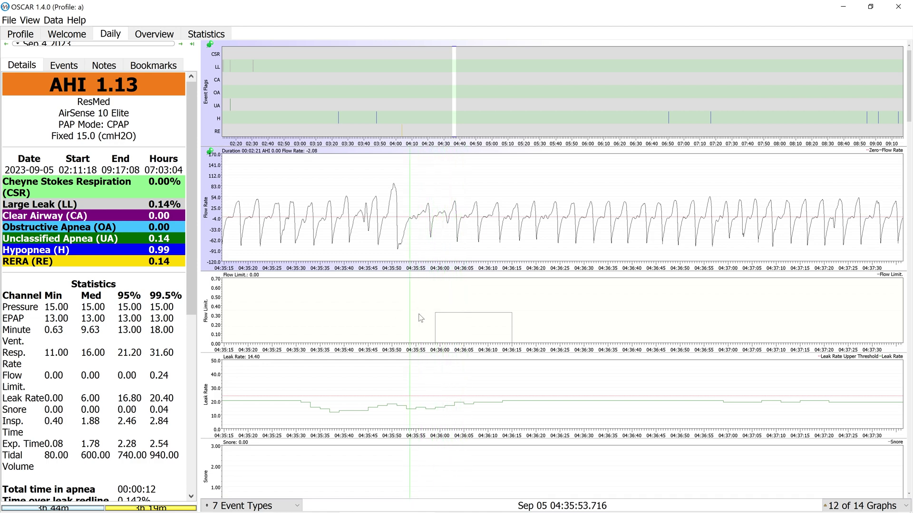
scroll(318, 209, down, 5)
scroll(316, 210, down, 10)
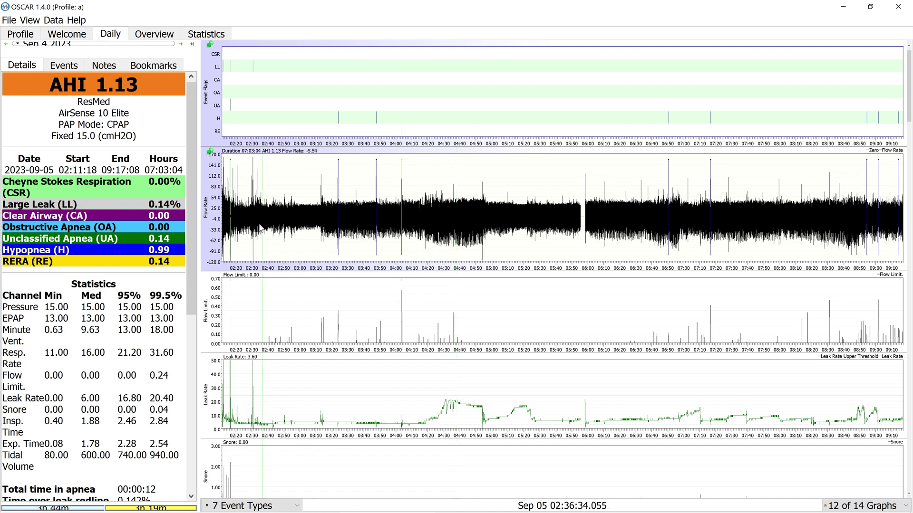
drag(192, 284, 214, 319)
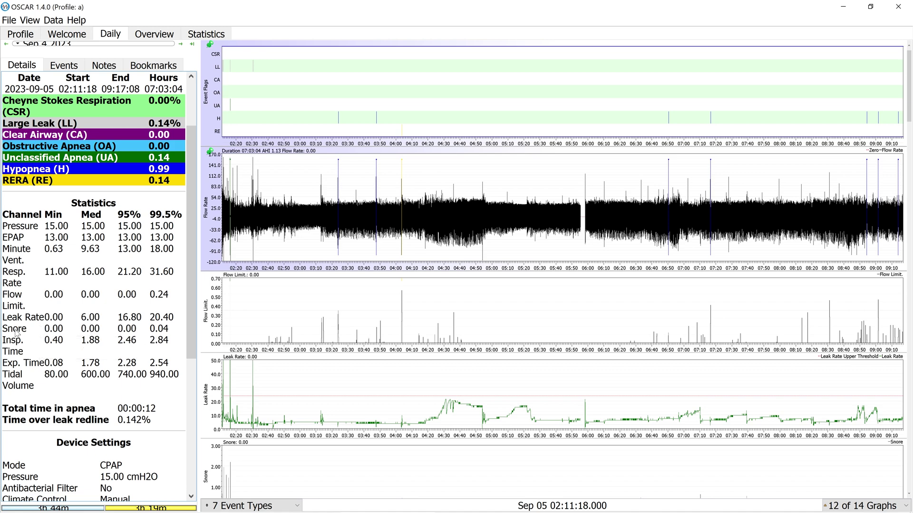
Step: Read the tooltips on the Statistics rows, then scroll the Details tab down to Device Settings
mouse_move(16, 333)
mouse_move(35, 365)
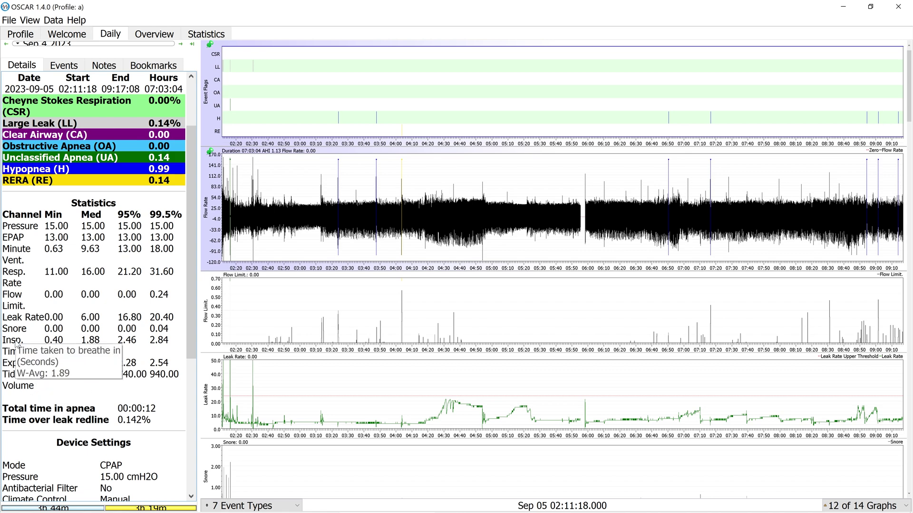
scroll(16, 356, down, 1)
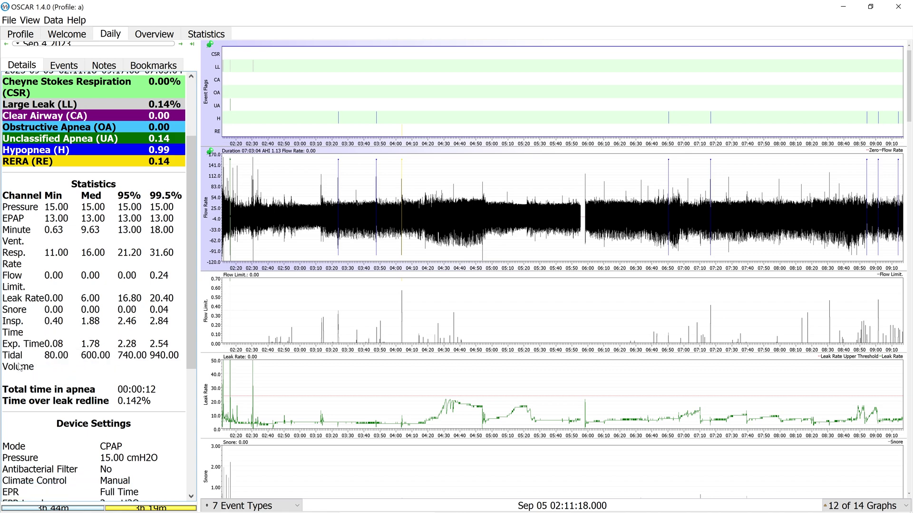
mouse_move(14, 368)
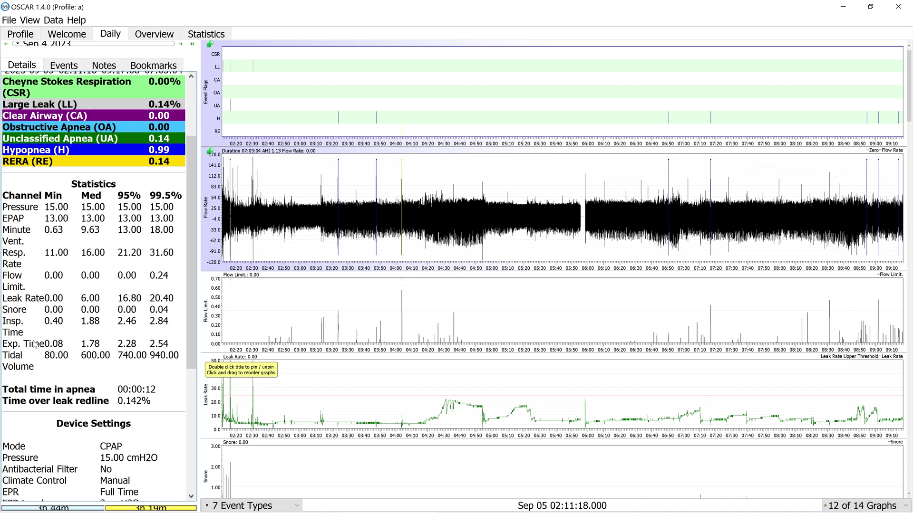
mouse_move(34, 344)
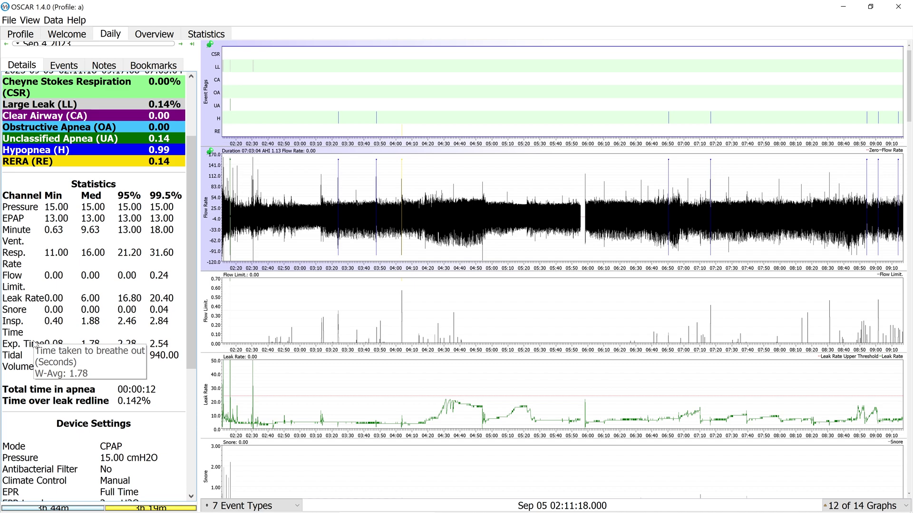
scroll(35, 345, down, 4)
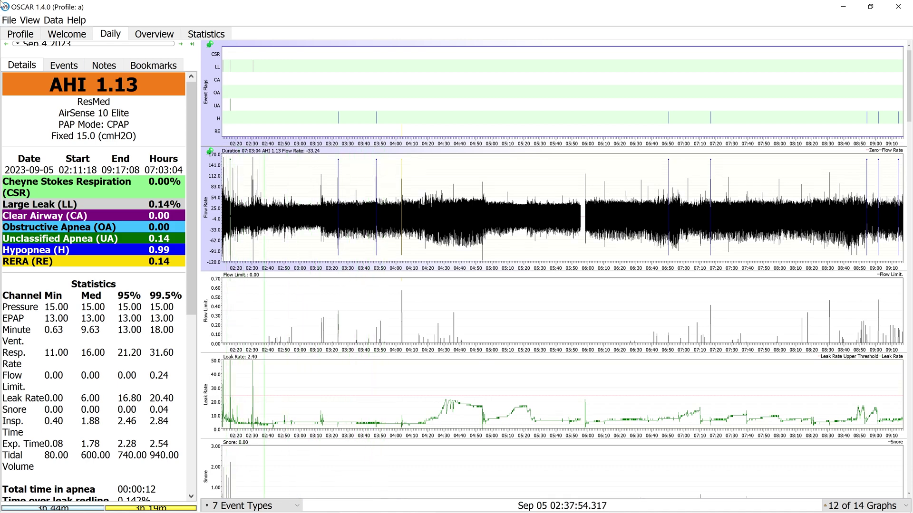
click(7, 20)
click(40, 47)
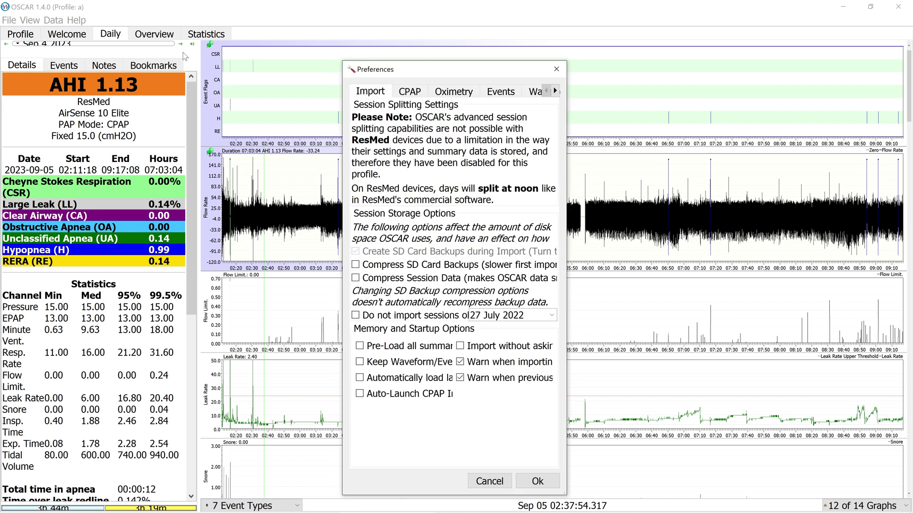
click(410, 91)
key(Escape)
scroll(128, 278, down, 5)
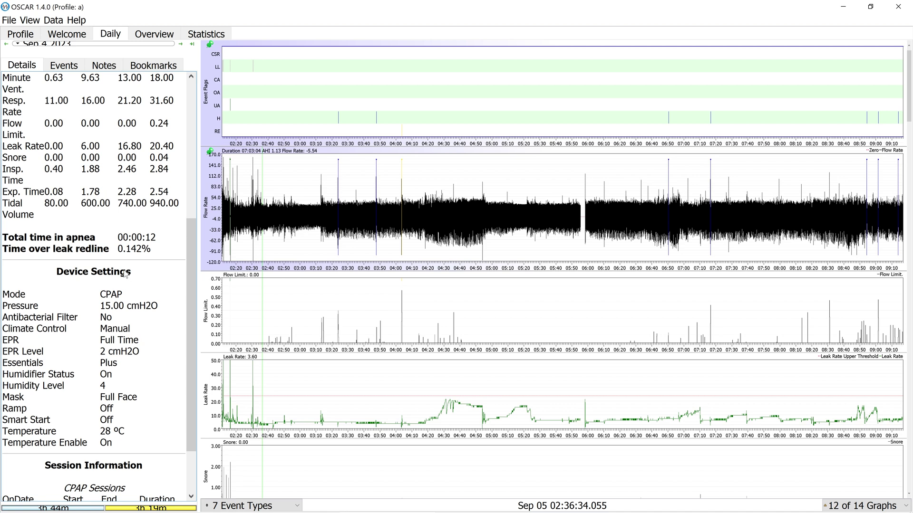
scroll(126, 274, down, 1)
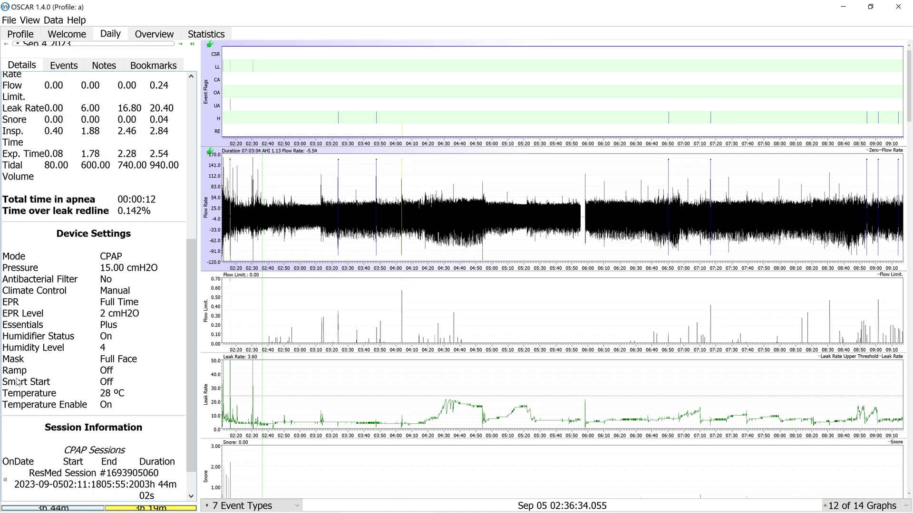
Step: Read the Smart Start tooltip, then return to the top of the day's AHI 1.13 summary
mouse_move(17, 383)
scroll(105, 410, down, 1)
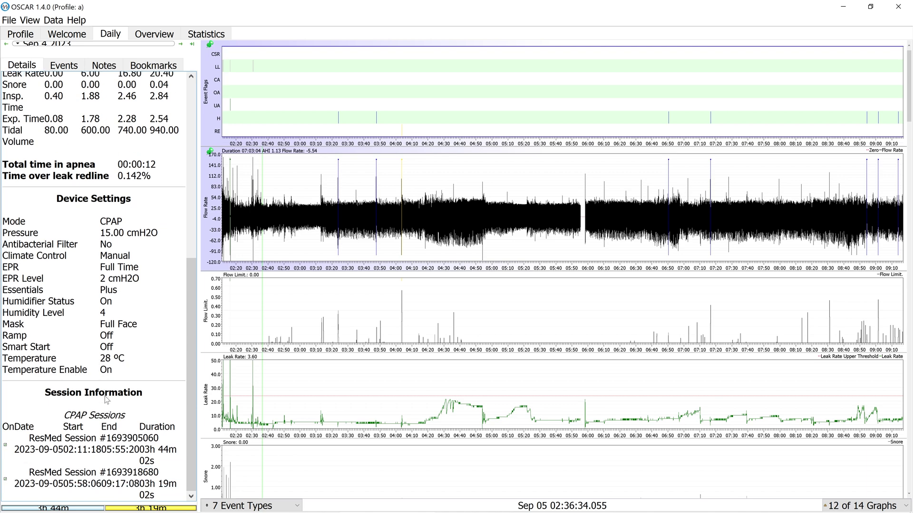
click(19, 68)
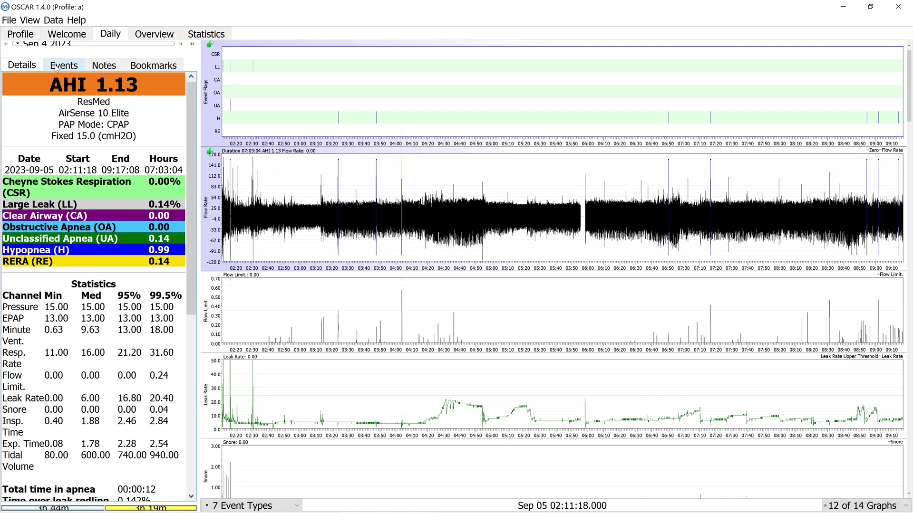
Step: Zoom the graphs to hypopnea events from 03:24:02 to 06:50:30, then expand the five Large Leak events
click(62, 72)
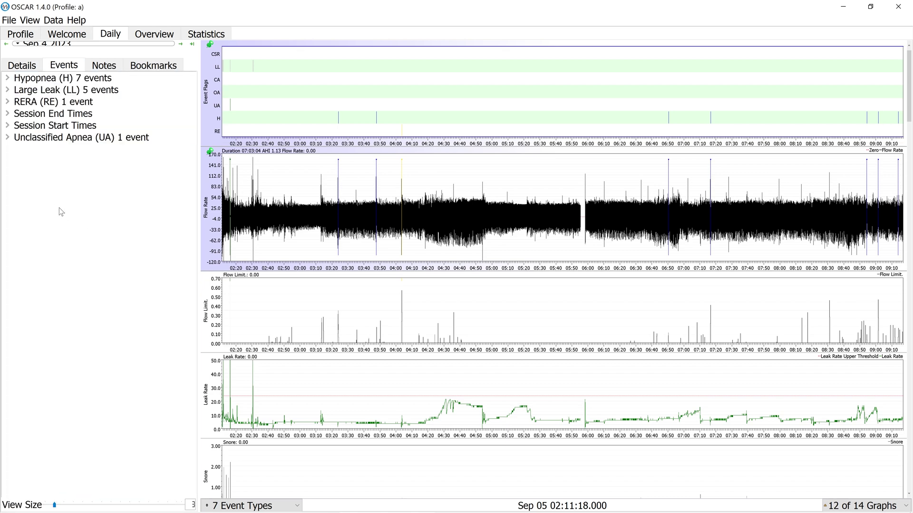
click(7, 79)
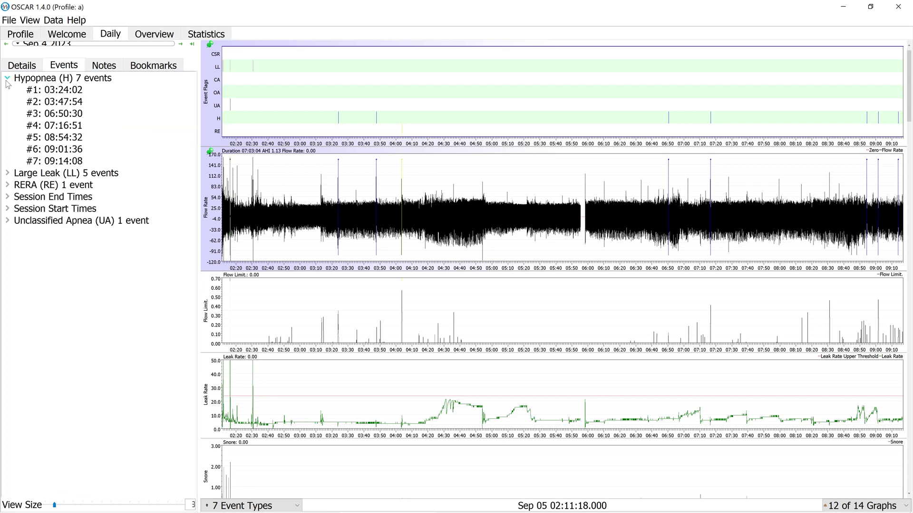
click(52, 93)
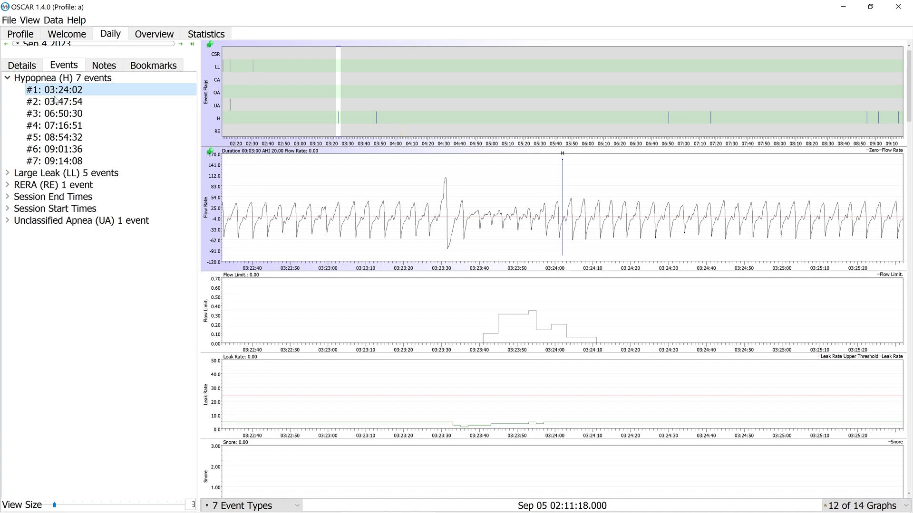
click(56, 102)
click(57, 116)
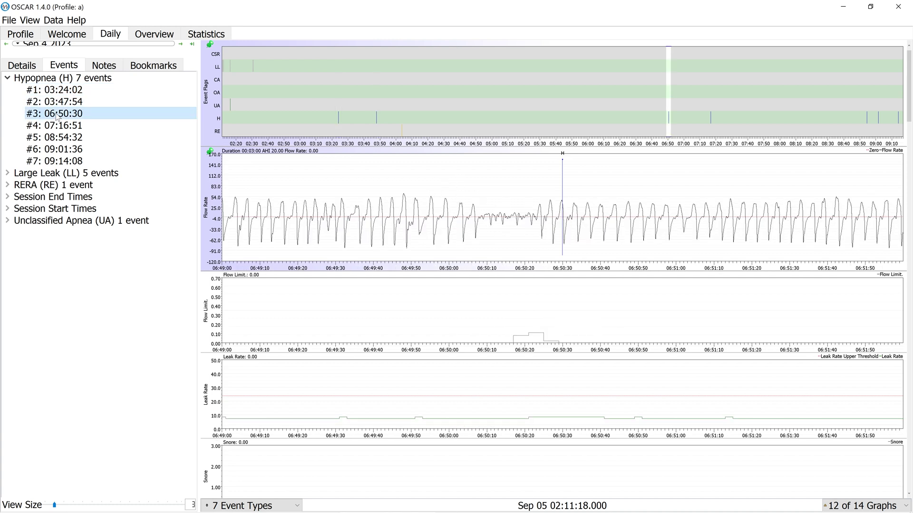
click(26, 79)
click(27, 93)
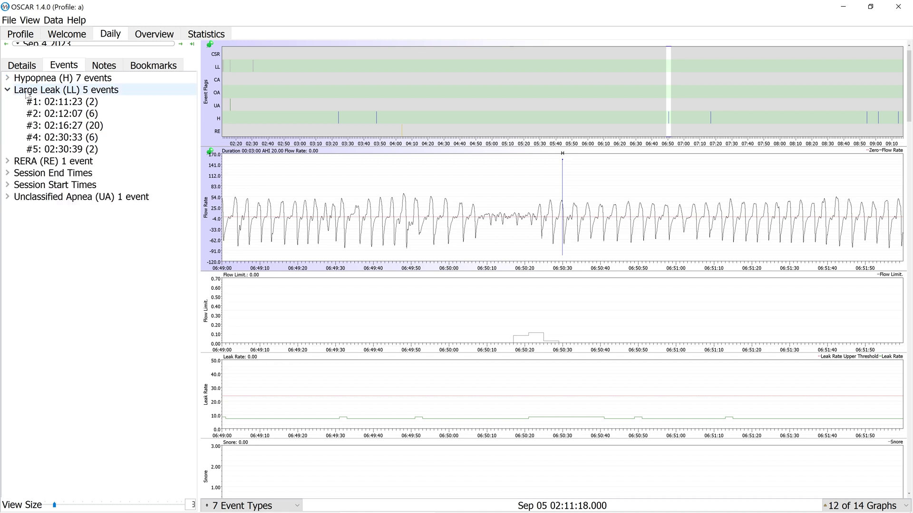
Step: Step through the 02:11:23, 02:12:07 and 02:16:27 large leaks, fold them up, and re-show the full night
click(50, 106)
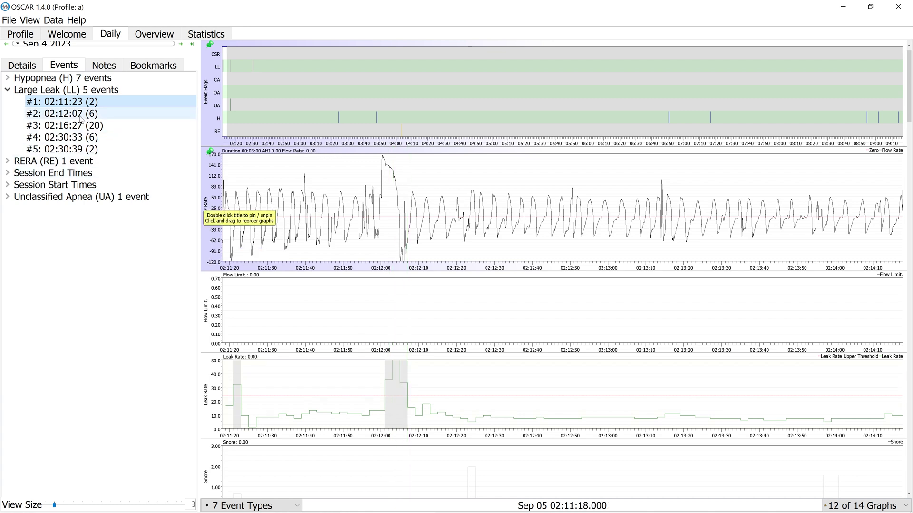
click(97, 115)
click(96, 126)
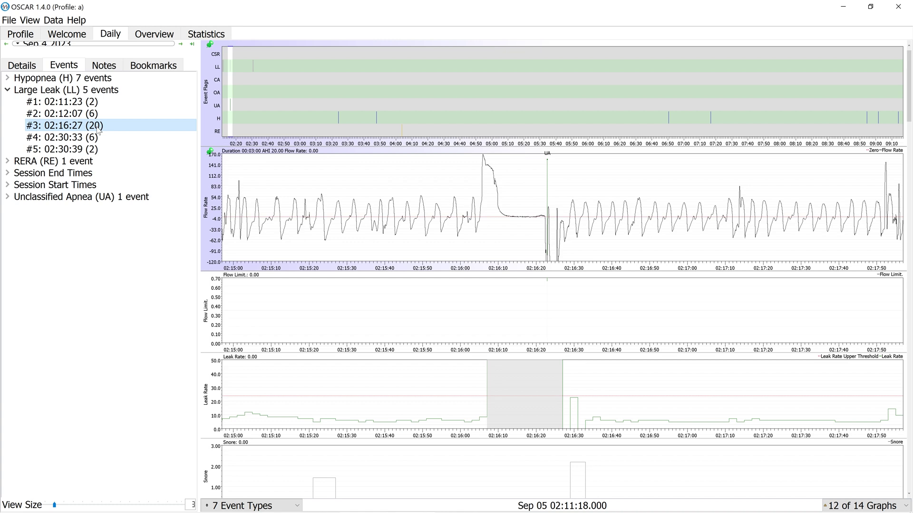
click(52, 161)
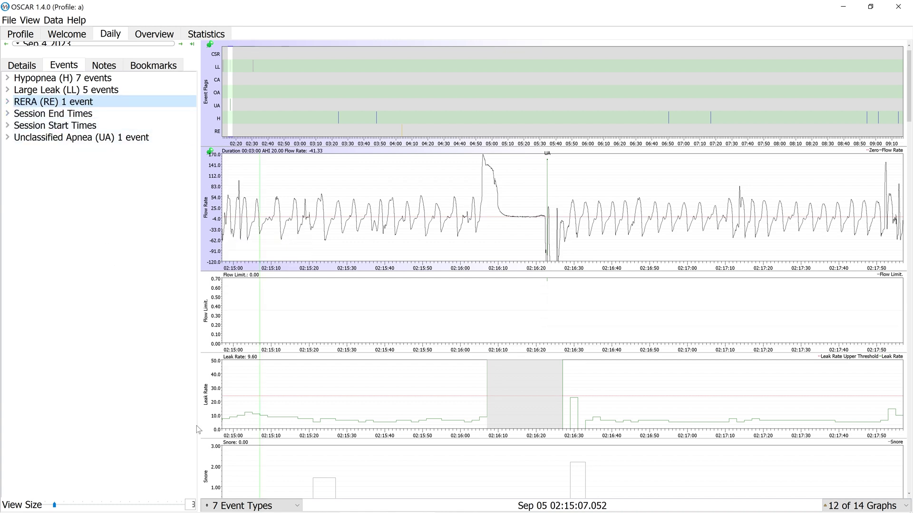
click(243, 506)
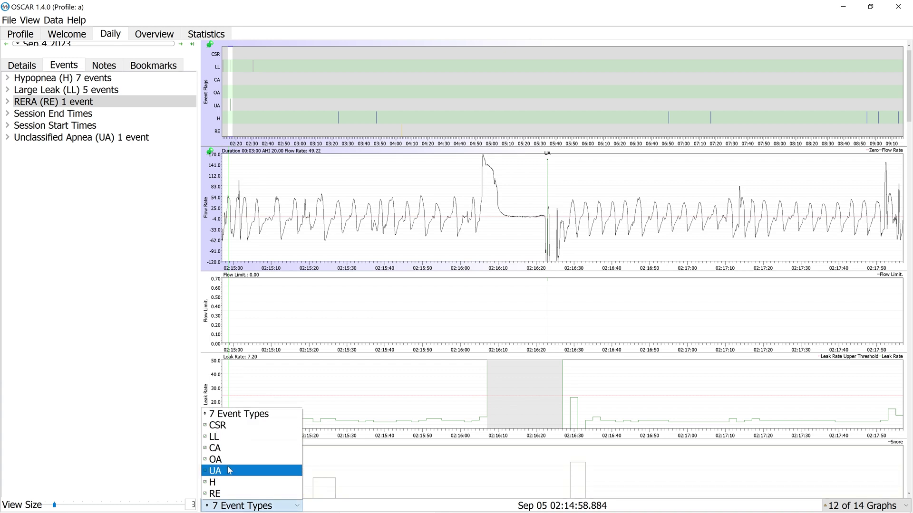
click(516, 83)
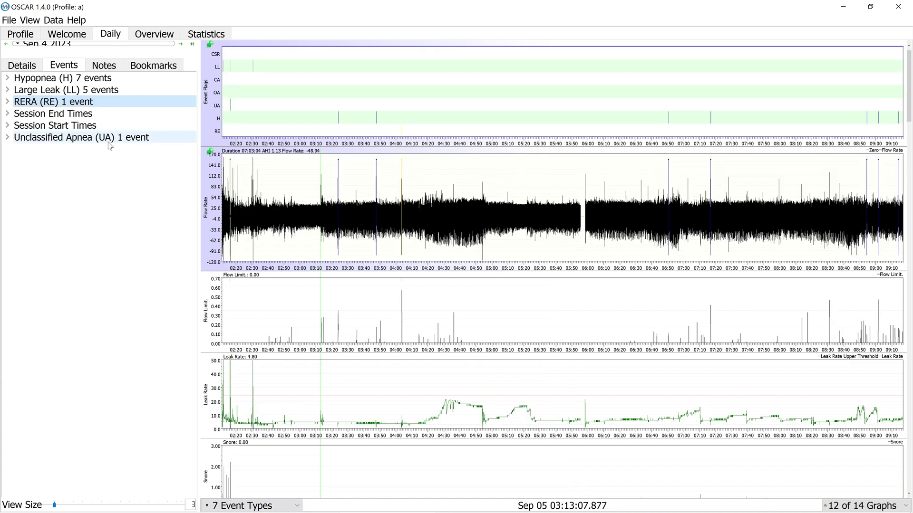
Step: Clear the test text from the Notes journal and paste the exercise, light exposure and medications entry
click(105, 65)
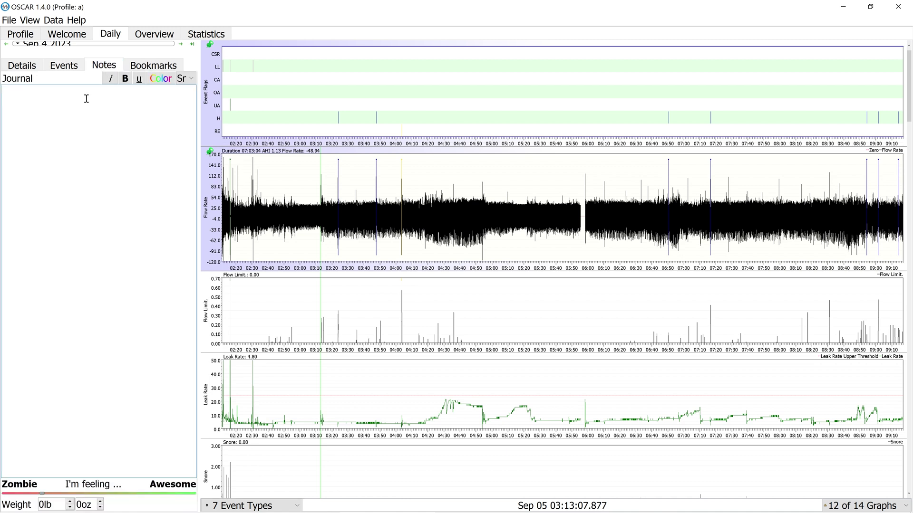
click(22, 96)
text(I love CP)
text(APnted)
key(ctrl+a)
key(BackSpace)
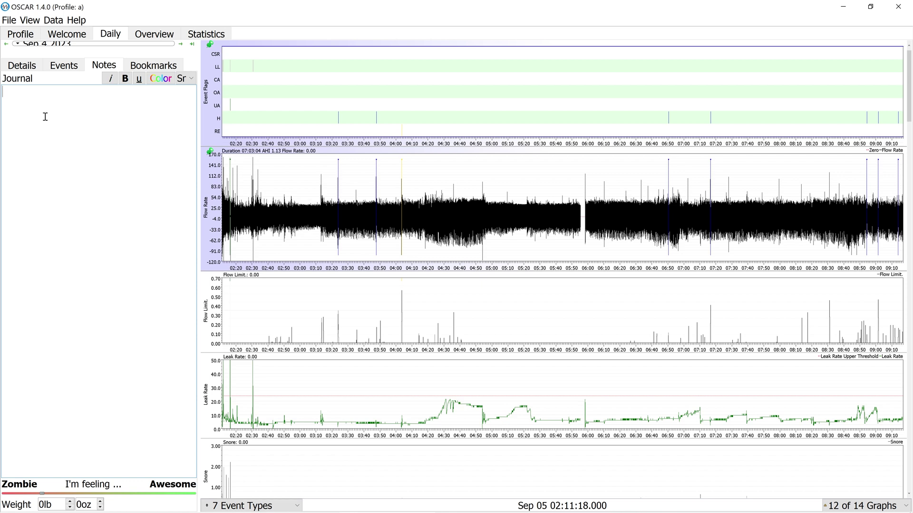
text(Exercise: yes, intense. 1 hour. light exposure: 2 hours medications: medication x and y)
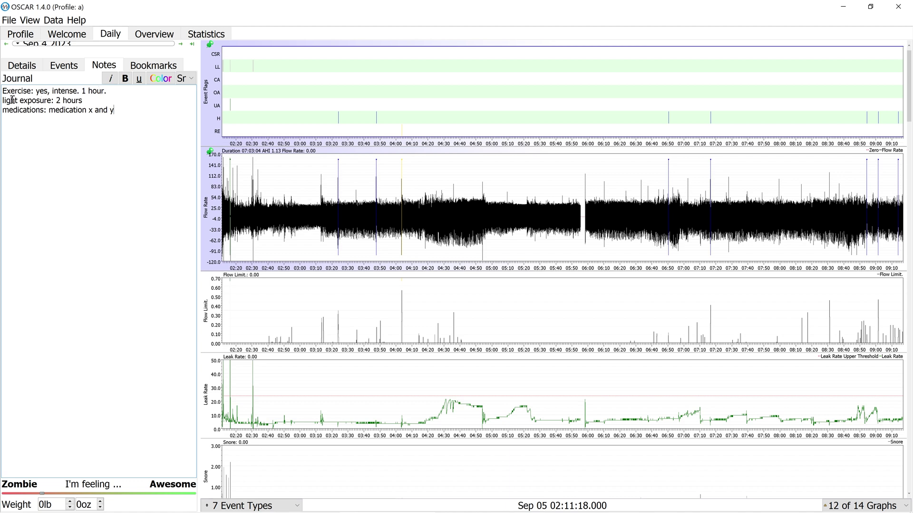
drag(57, 100, 90, 101)
click(90, 102)
drag(43, 494, 196, 498)
drag(197, 498, 23, 496)
click(143, 67)
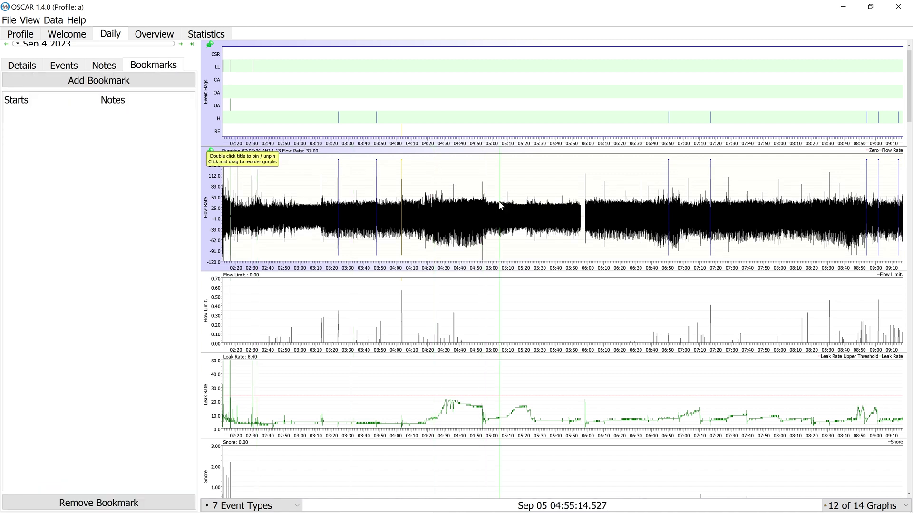
Step: Bookmark the one-minute stretch at 03:47:41 and rename it "CPAPfriend's bookmark"
scroll(437, 209, up, 5)
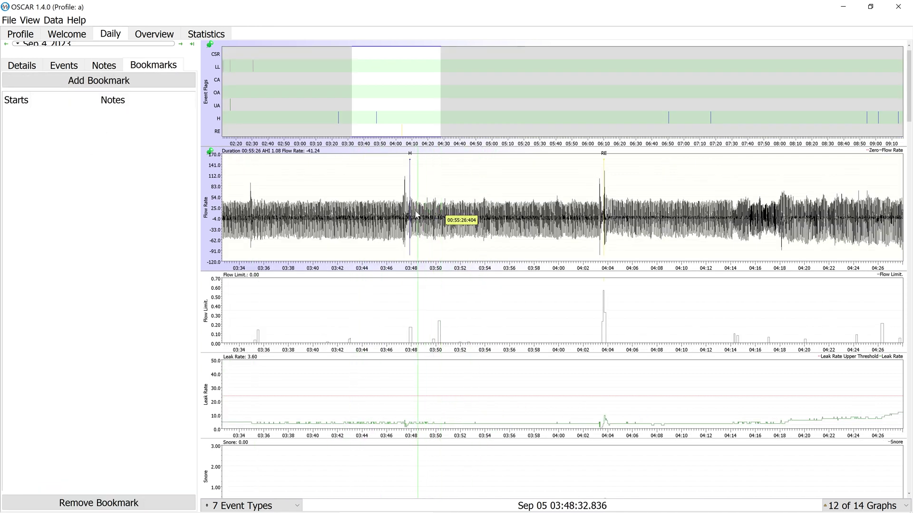
click(83, 84)
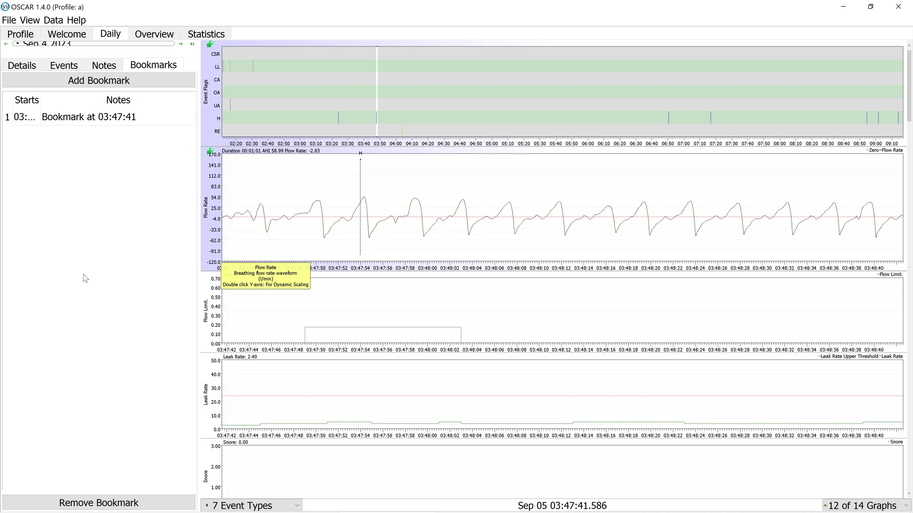
click(83, 121)
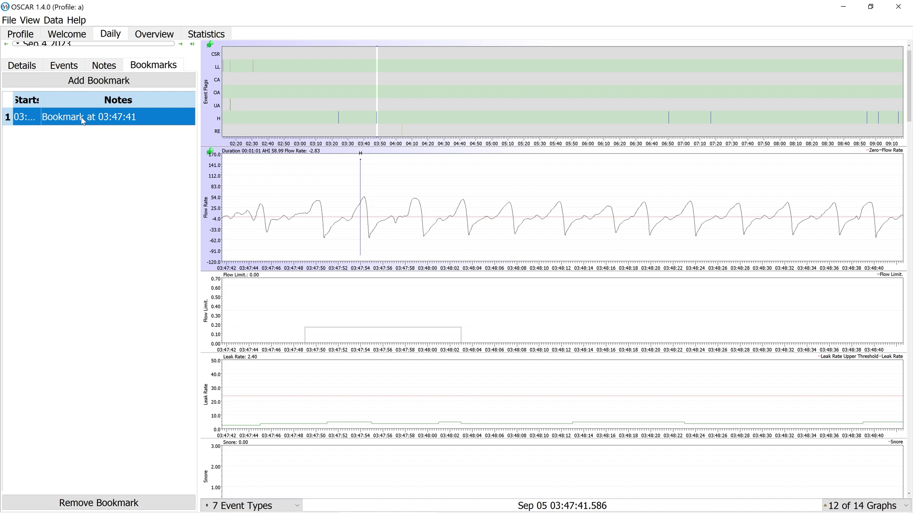
double_click(91, 116)
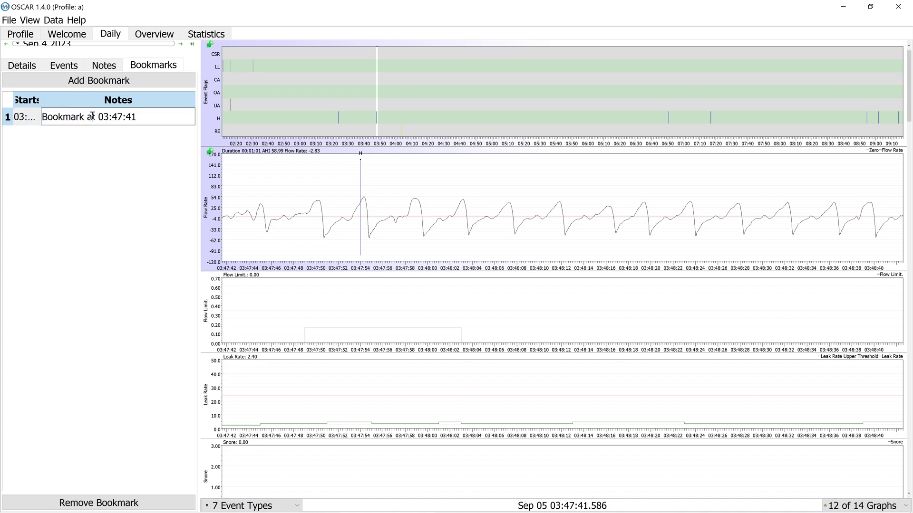
text(CPAPfriend's bookmark)
key(Return)
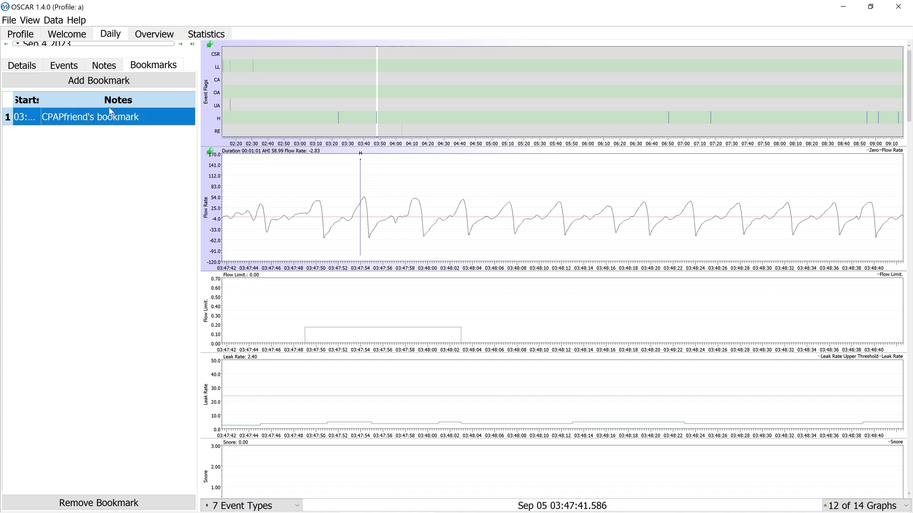
Step: Show the right sidebar with its Bookmarks panel listing the Sep 4 2023 bookmark
click(27, 20)
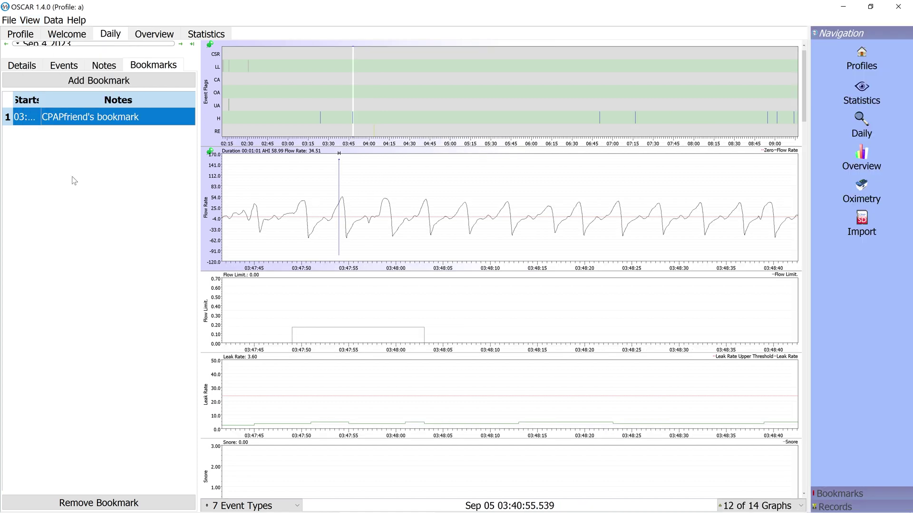
click(74, 180)
click(873, 312)
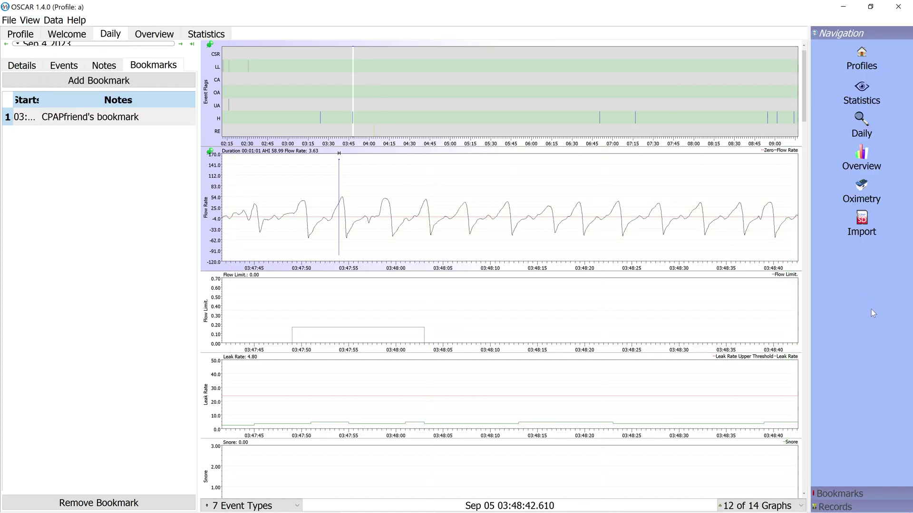
click(871, 494)
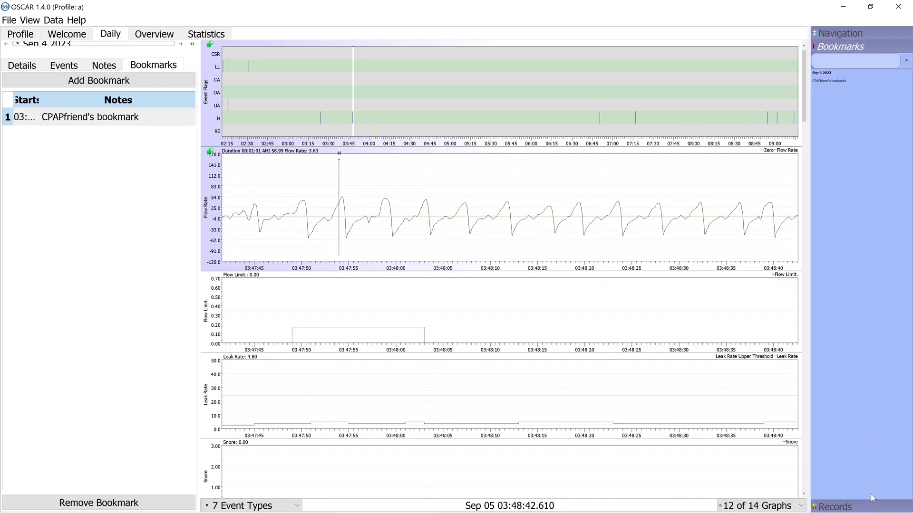
Step: Jump the graphs to the bookmarked stretch and search the bookmarks for "hypopnea"
click(831, 78)
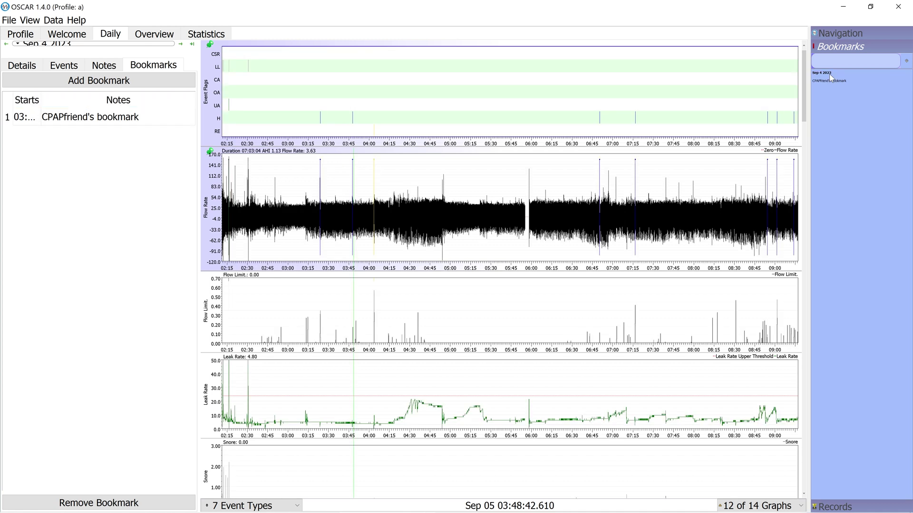
click(829, 81)
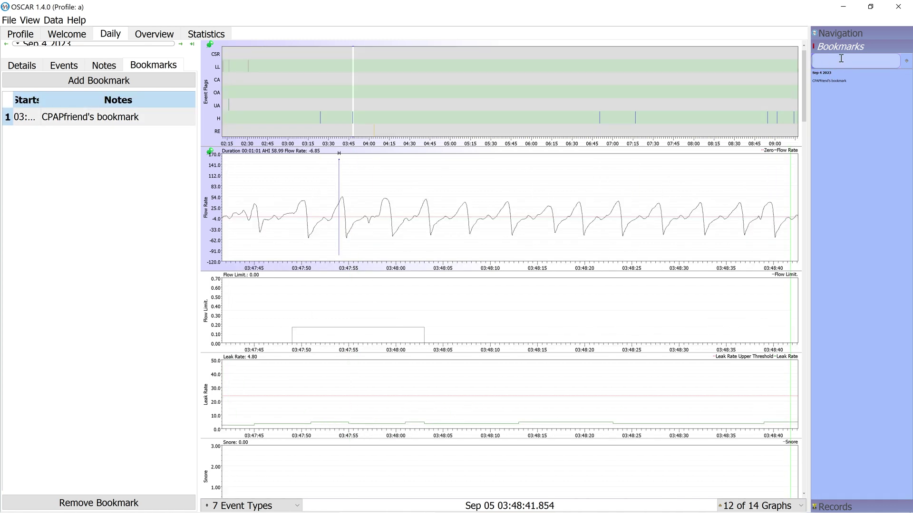
text(hypopnea)
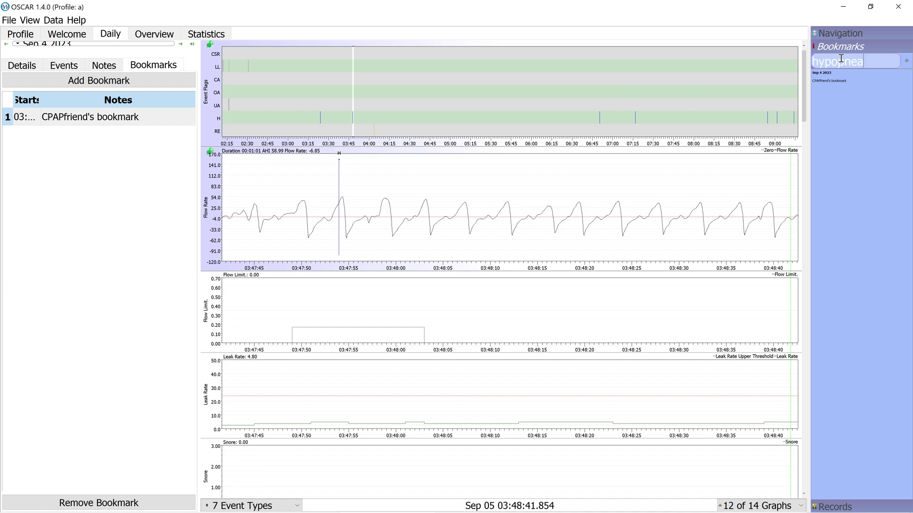